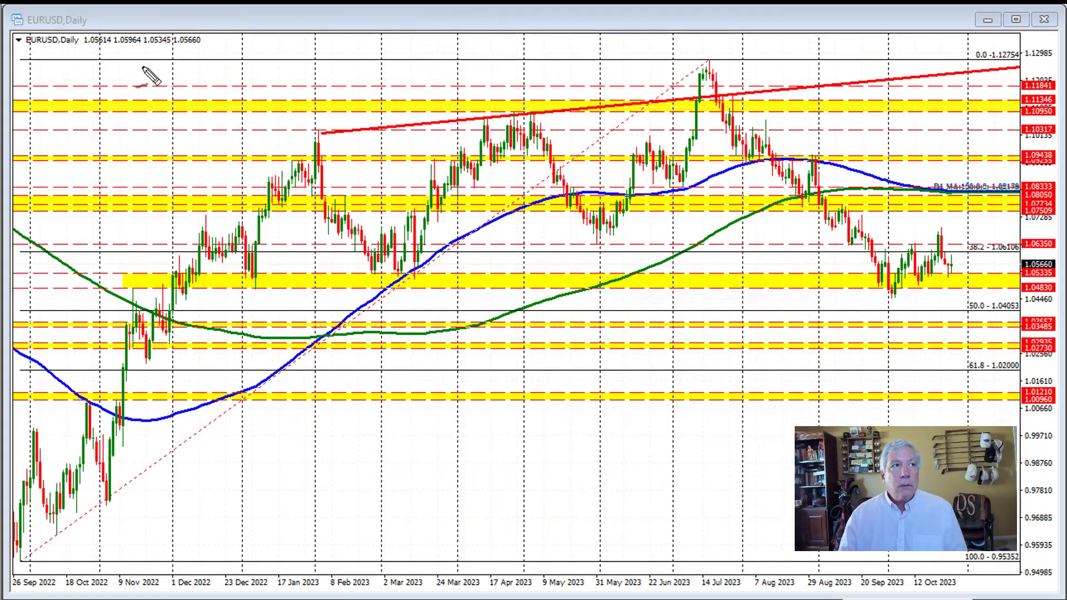
Draw a red line at 1.0635 with red arrows at the title, May low, September bounce and latest test
{"action": "left_click_drag", "start_coordinate": [135, 19], "coordinate": [99, 19]}
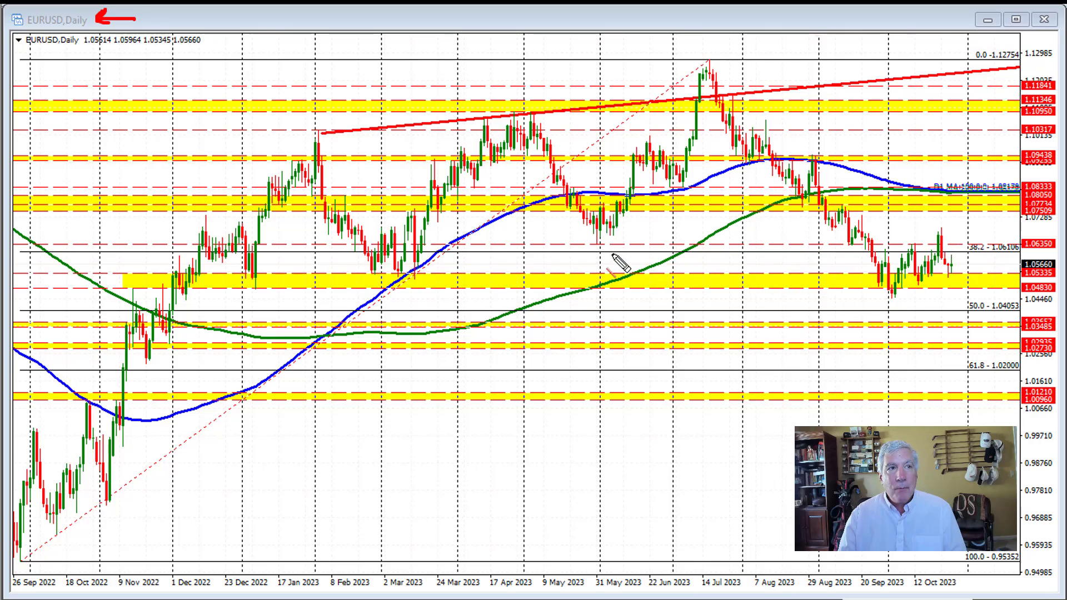
{"action": "mouse_move", "coordinate": [584, 246]}
{"action": "left_mouse_down"}
{"action": "mouse_move", "coordinate": [960, 261]}
{"action": "mouse_move", "coordinate": [1018, 246]}
{"action": "left_mouse_up"}
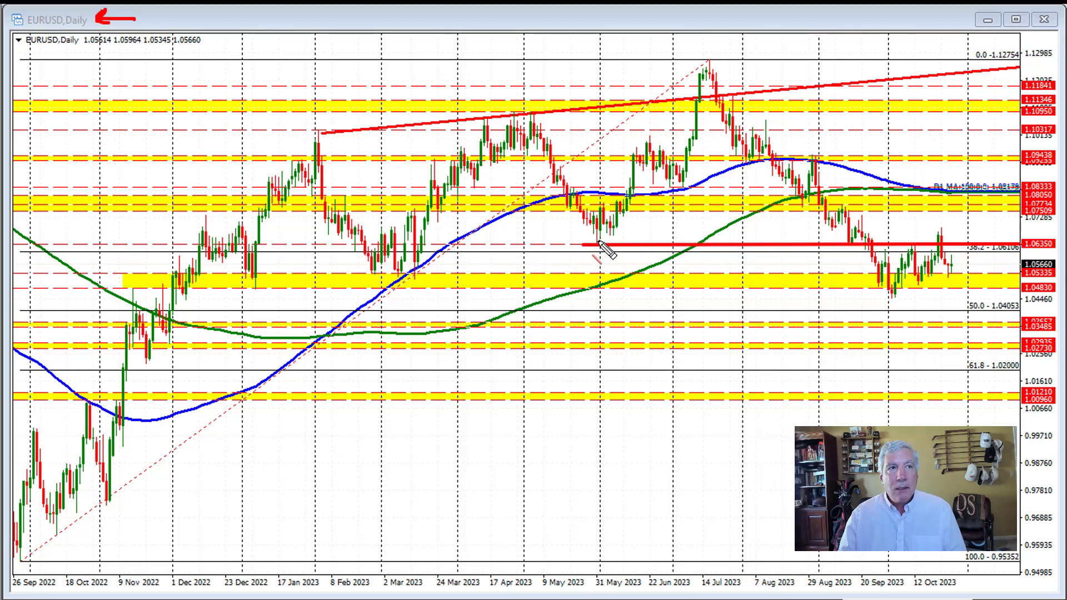
{"action": "left_click_drag", "start_coordinate": [587, 311], "coordinate": [593, 248]}
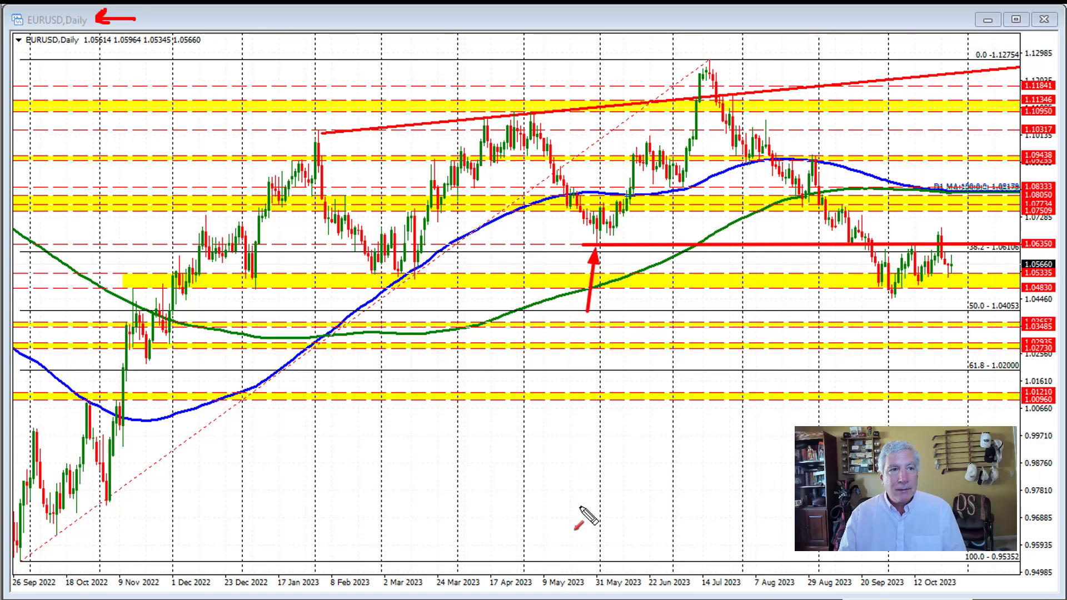
{"action": "left_click_drag", "start_coordinate": [847, 276], "coordinate": [847, 247]}
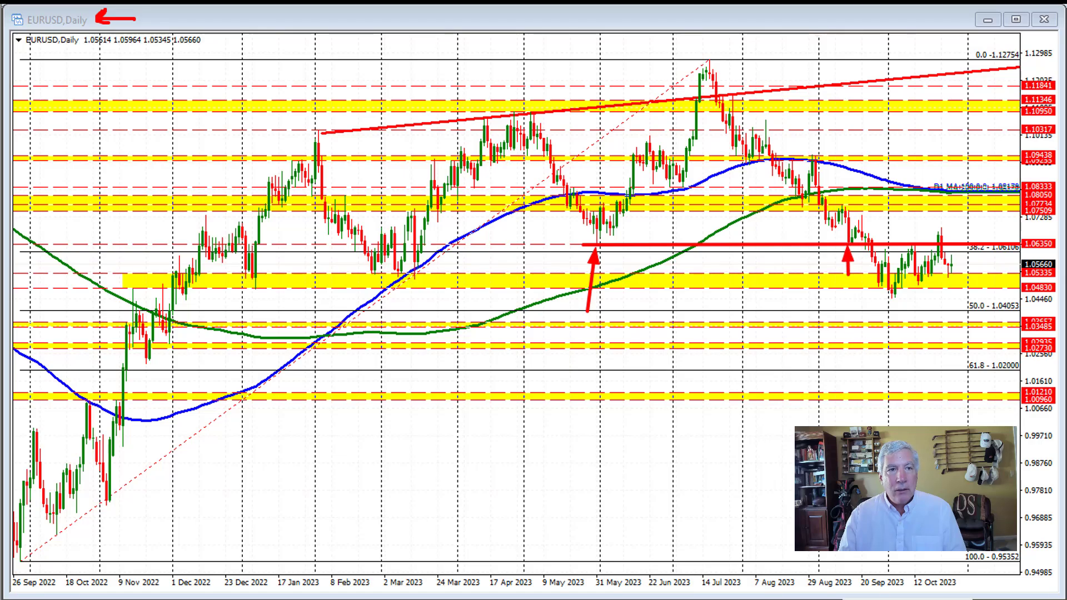
{"action": "mouse_move", "coordinate": [854, 275]}
{"action": "left_mouse_down"}
{"action": "mouse_move", "coordinate": [859, 248]}
{"action": "mouse_move", "coordinate": [876, 257]}
{"action": "mouse_move", "coordinate": [892, 297]}
{"action": "left_mouse_up"}
{"action": "mouse_move", "coordinate": [915, 225]}
{"action": "left_mouse_down"}
{"action": "mouse_move", "coordinate": [919, 285]}
{"action": "mouse_move", "coordinate": [939, 237]}
{"action": "left_mouse_up"}
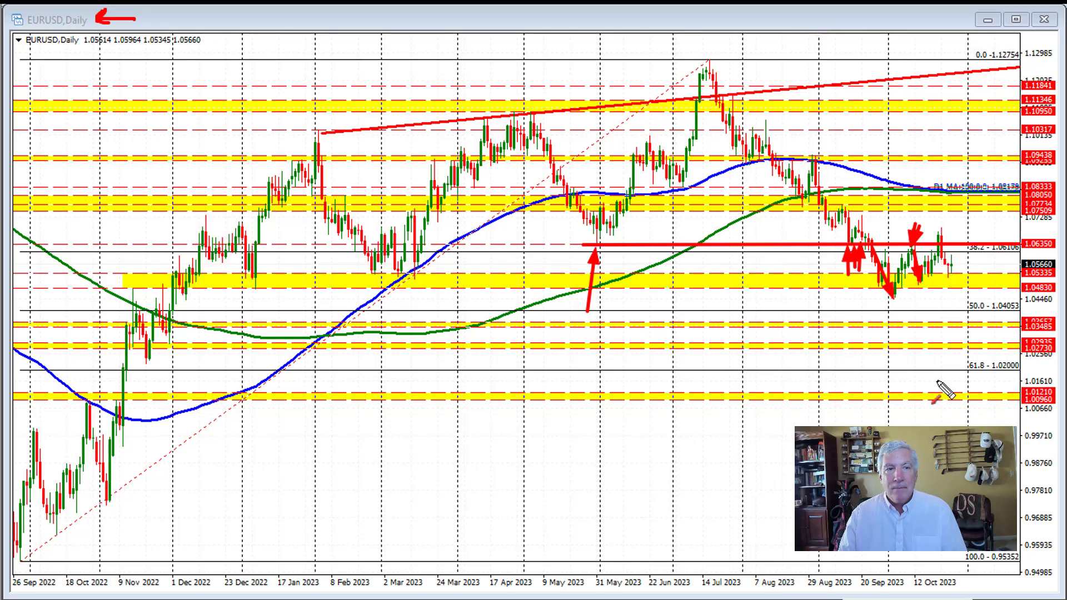
Erase the daily pen drawings and draw a thick red arrow at the recent high near 1.0635
{"action": "key", "text": "Escape"}
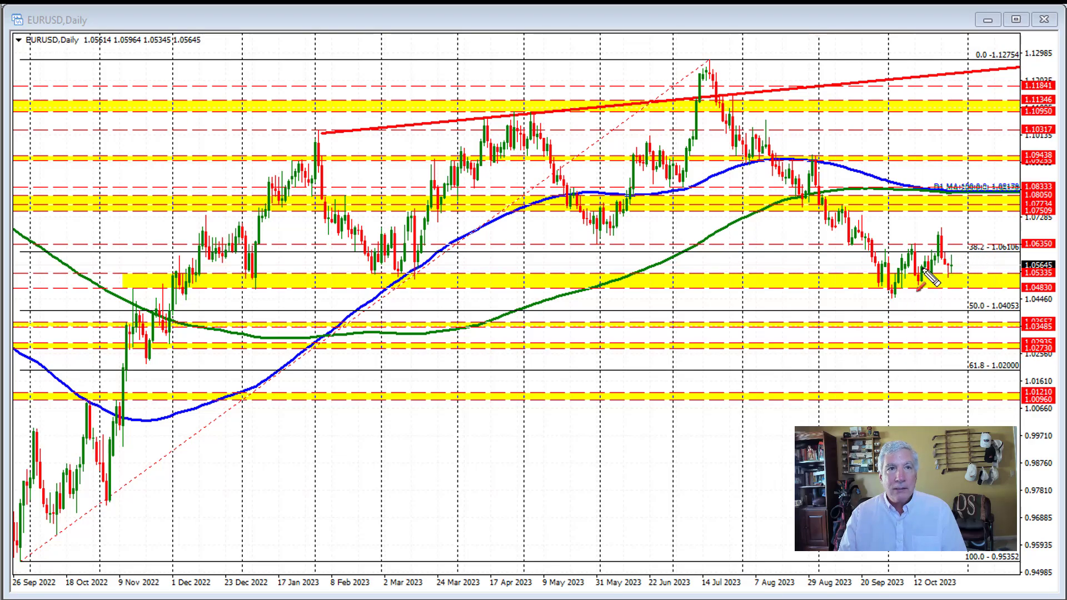
{"action": "left_click_drag", "start_coordinate": [957, 222], "coordinate": [947, 245]}
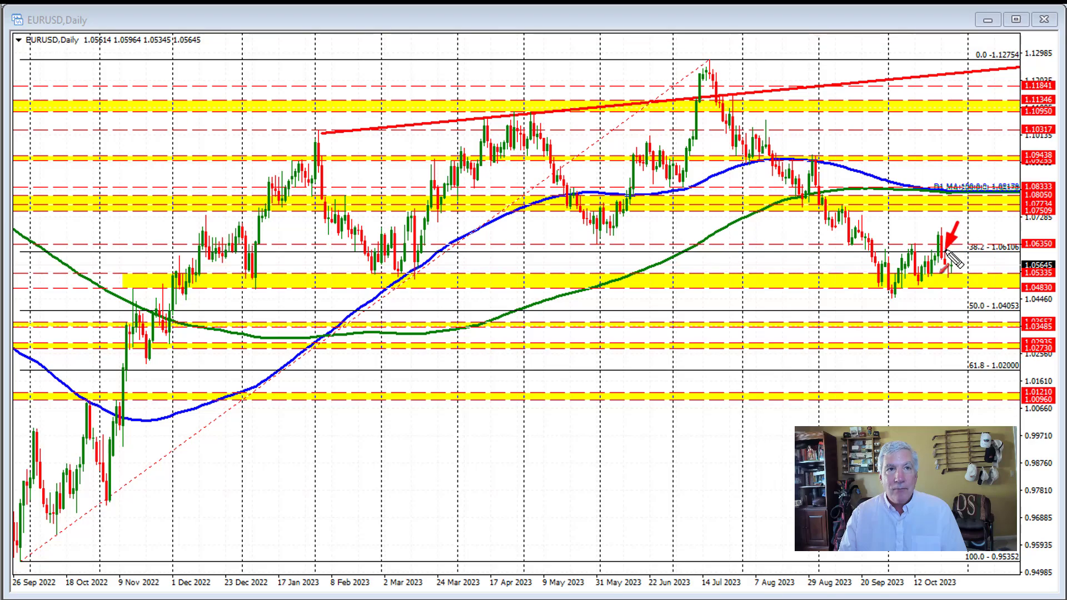
{"action": "left_click_drag", "start_coordinate": [961, 225], "coordinate": [951, 254]}
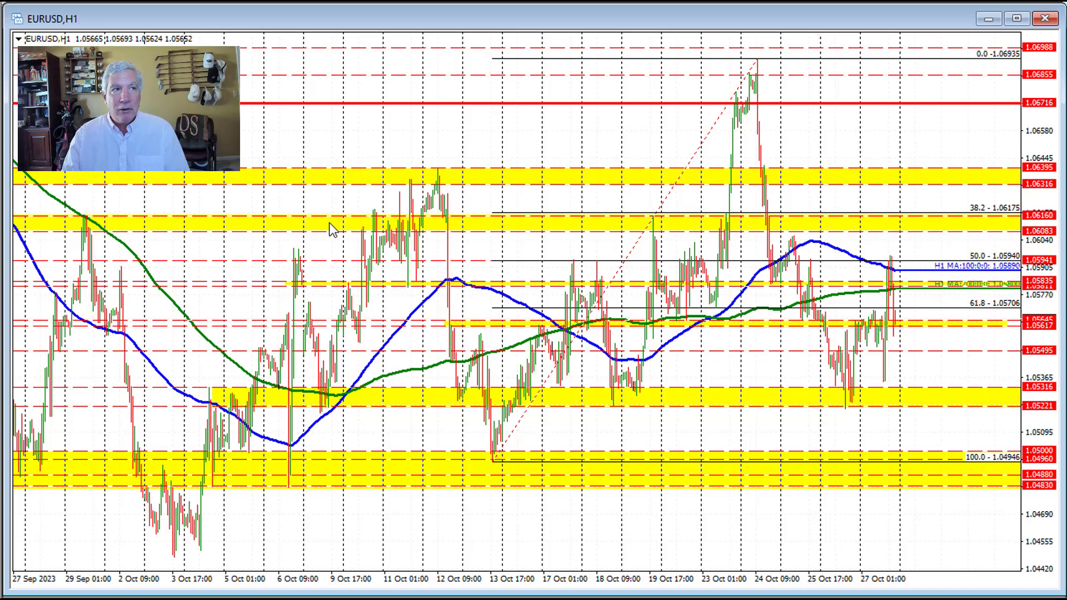
Pan the hourly chart back to the latest bars and arrow the 19 Oct high at the 38.2 level
{"action": "left_click_drag", "start_coordinate": [248, 160], "coordinate": [572, 167]}
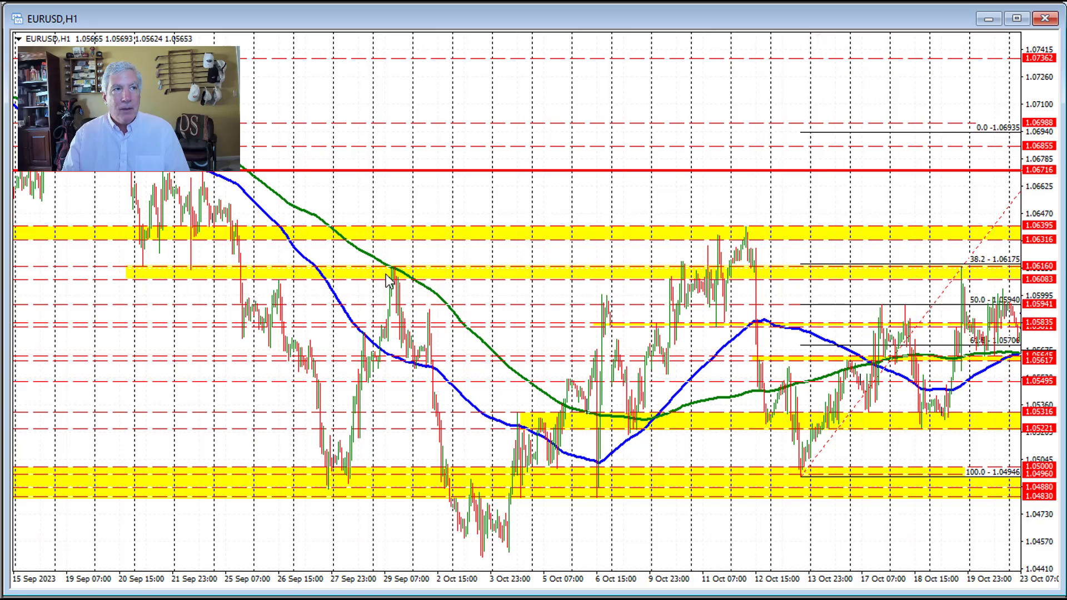
{"action": "left_click_drag", "start_coordinate": [835, 252], "coordinate": [431, 258]}
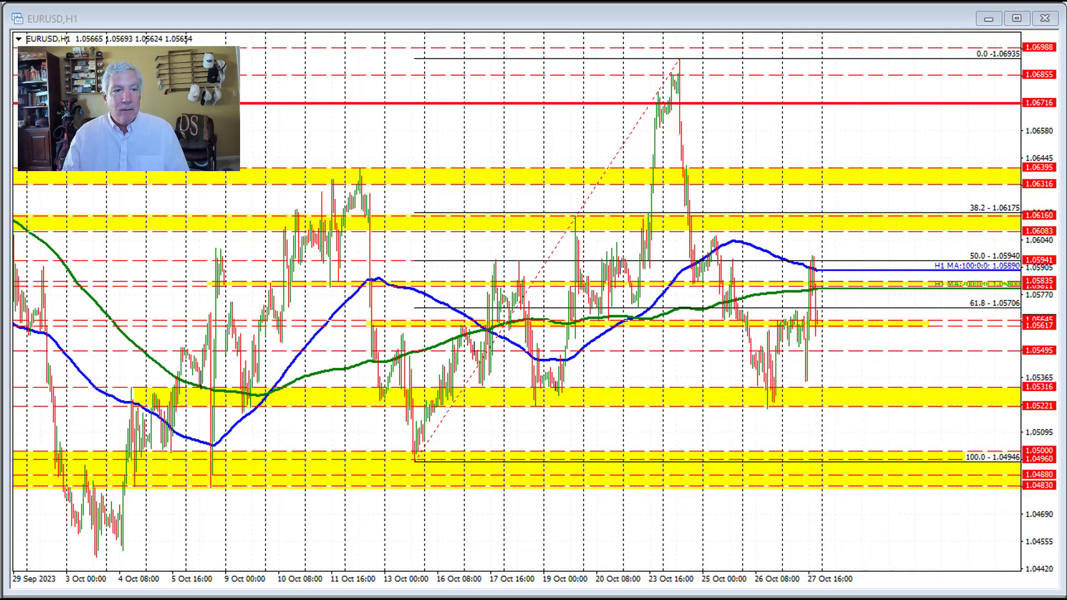
{"action": "mouse_move", "coordinate": [586, 190]}
{"action": "left_mouse_down"}
{"action": "mouse_move", "coordinate": [575, 212]}
{"action": "mouse_move", "coordinate": [637, 222]}
{"action": "mouse_move", "coordinate": [646, 212]}
{"action": "mouse_move", "coordinate": [675, 67]}
{"action": "left_mouse_up"}
Arrow another high near the 38.2 level and the 25 Oct high, then erase the arrows
{"action": "mouse_move", "coordinate": [700, 200]}
{"action": "left_mouse_down"}
{"action": "mouse_move", "coordinate": [692, 216]}
{"action": "mouse_move", "coordinate": [774, 404]}
{"action": "left_mouse_up"}
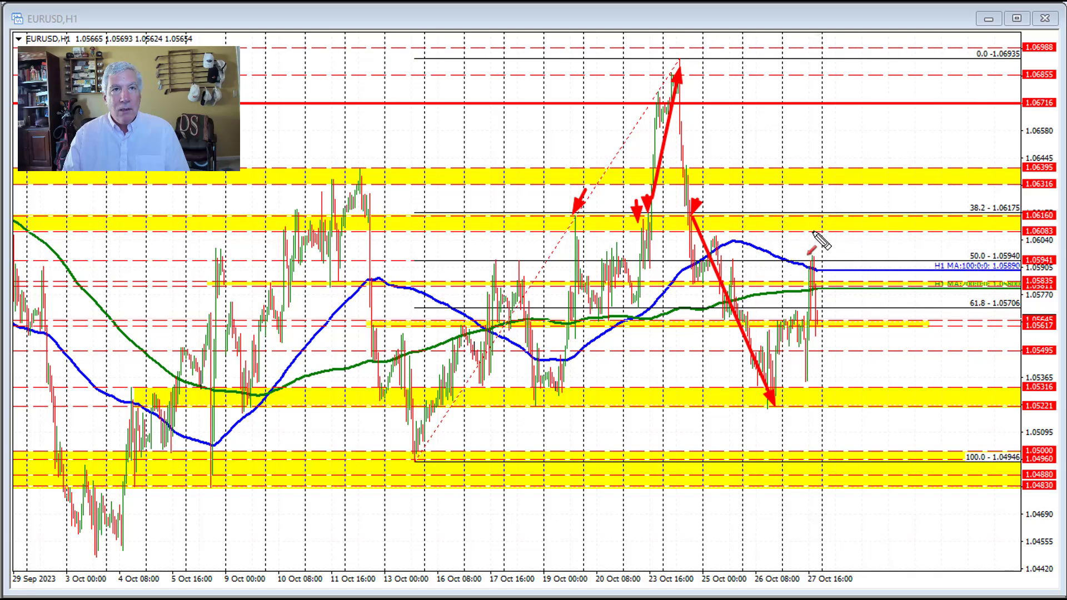
{"action": "left_click_drag", "start_coordinate": [731, 194], "coordinate": [717, 229]}
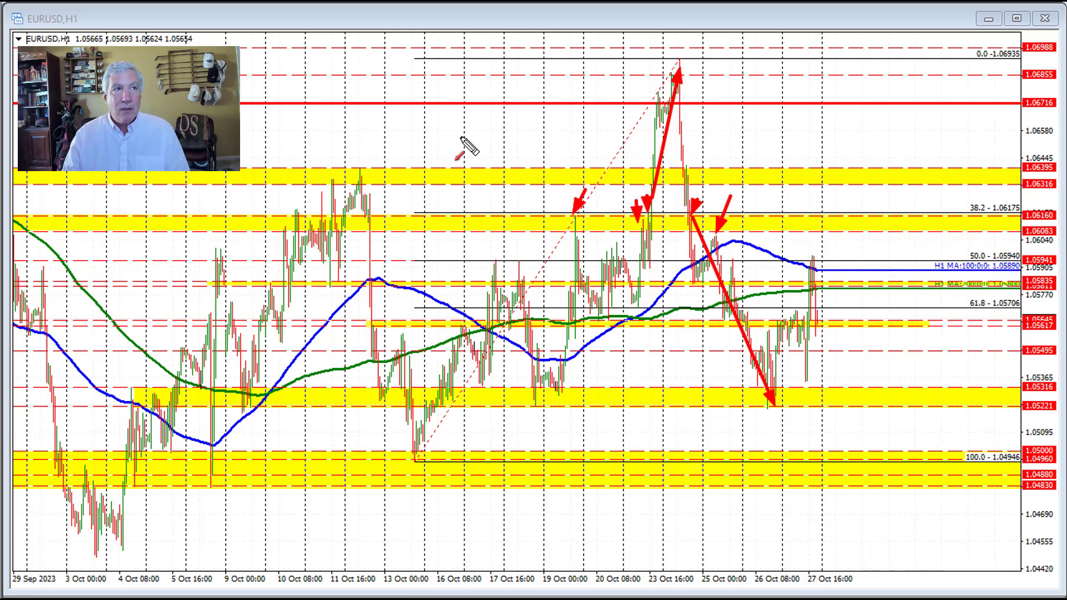
{"action": "key", "text": "Escape"}
{"action": "left_click_drag", "start_coordinate": [609, 153], "coordinate": [833, 180]}
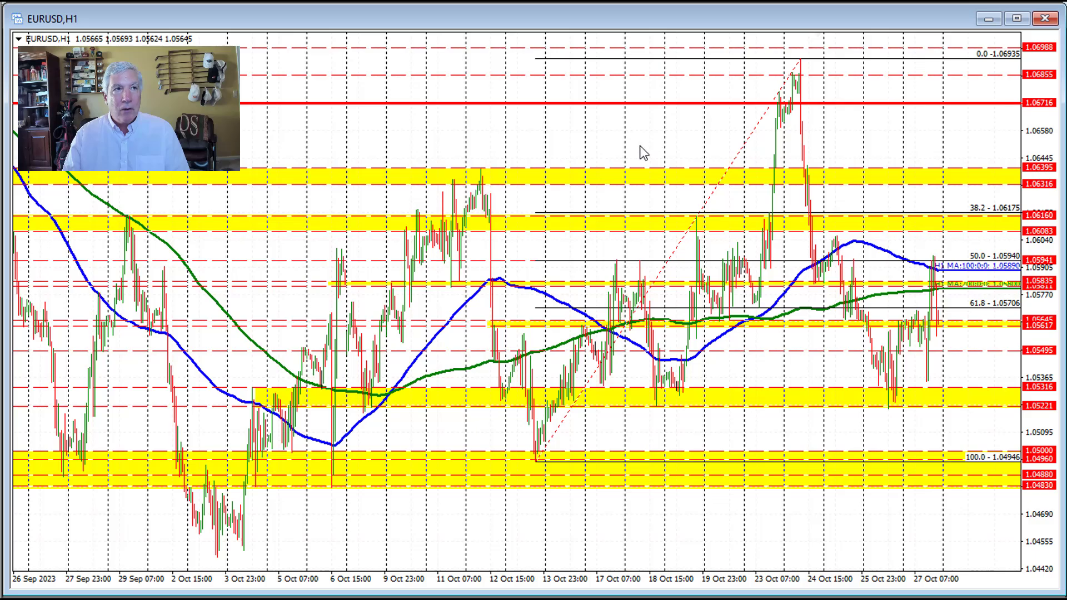
{"action": "left_click_drag", "start_coordinate": [558, 149], "coordinate": [683, 159]}
{"action": "left_click_drag", "start_coordinate": [604, 160], "coordinate": [711, 161]}
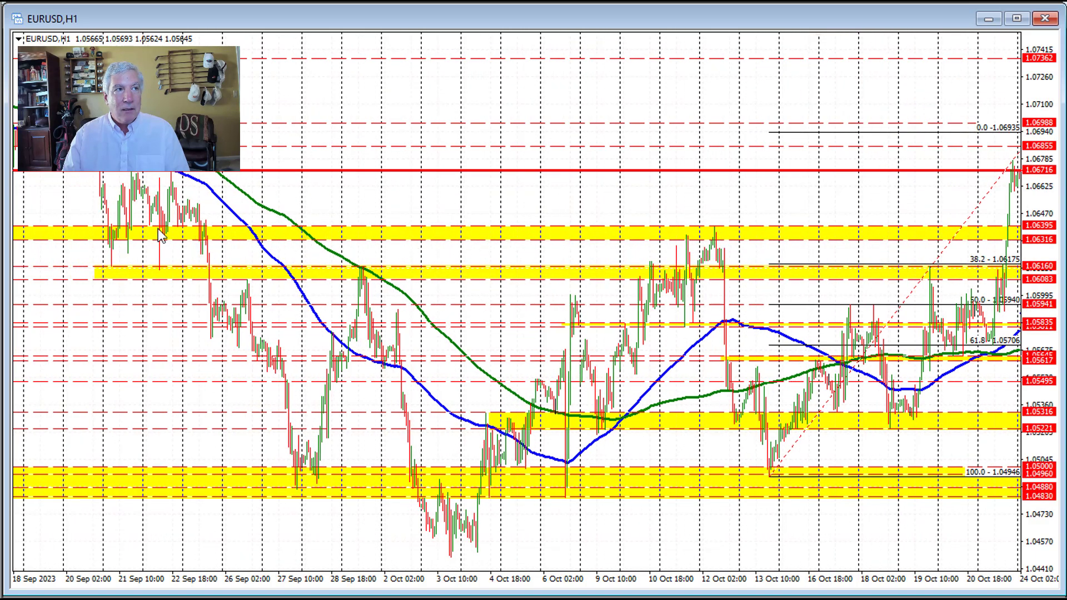
{"action": "left_click_drag", "start_coordinate": [456, 195], "coordinate": [646, 198]}
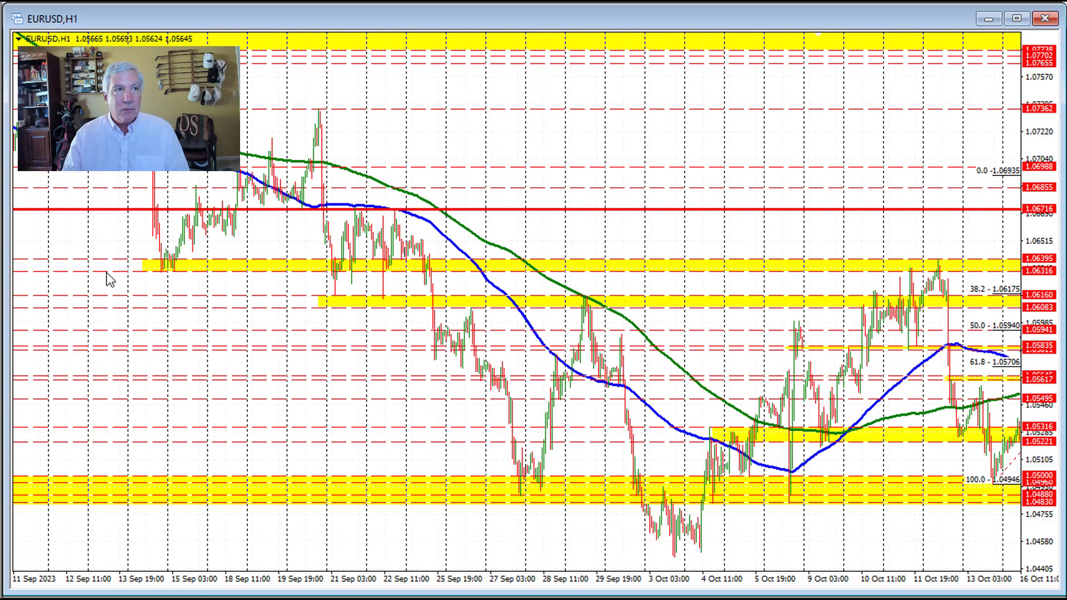
{"action": "left_click_drag", "start_coordinate": [638, 157], "coordinate": [16, 172]}
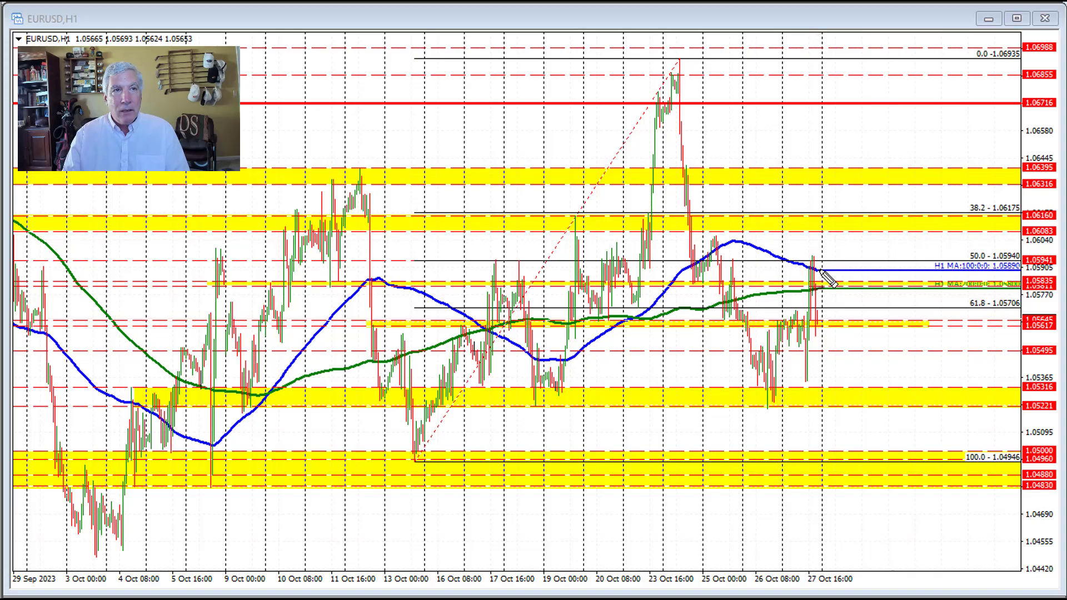
Arrow the 13 Oct low, 23 Oct peak, 100-hour average touch, 1.0594 50.0 retracement and H1 title
{"action": "mouse_move", "coordinate": [821, 287]}
{"action": "left_mouse_down"}
{"action": "mouse_move", "coordinate": [844, 284]}
{"action": "mouse_move", "coordinate": [817, 288]}
{"action": "mouse_move", "coordinate": [840, 292]}
{"action": "mouse_move", "coordinate": [820, 267]}
{"action": "mouse_move", "coordinate": [809, 272]}
{"action": "mouse_move", "coordinate": [827, 280]}
{"action": "mouse_move", "coordinate": [815, 289]}
{"action": "left_mouse_up"}
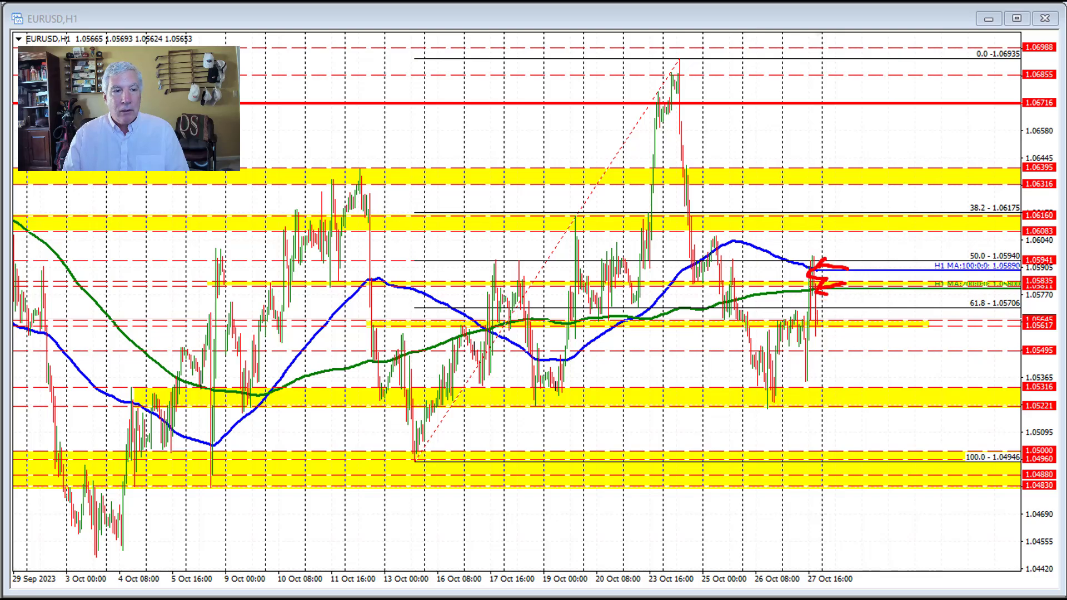
{"action": "key", "text": "Escape"}
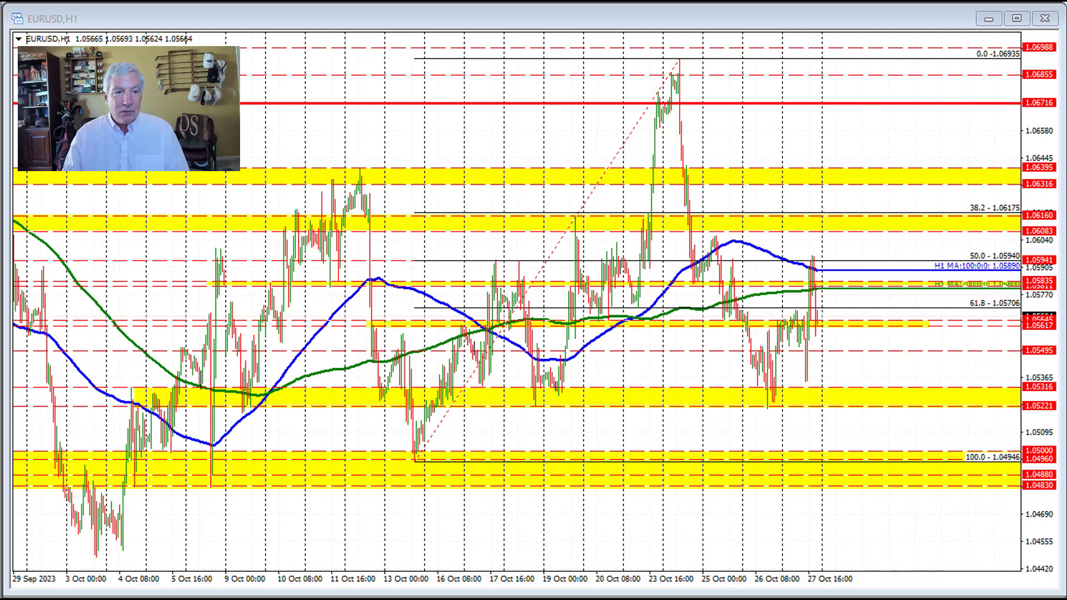
{"action": "left_click_drag", "start_coordinate": [453, 459], "coordinate": [421, 460]}
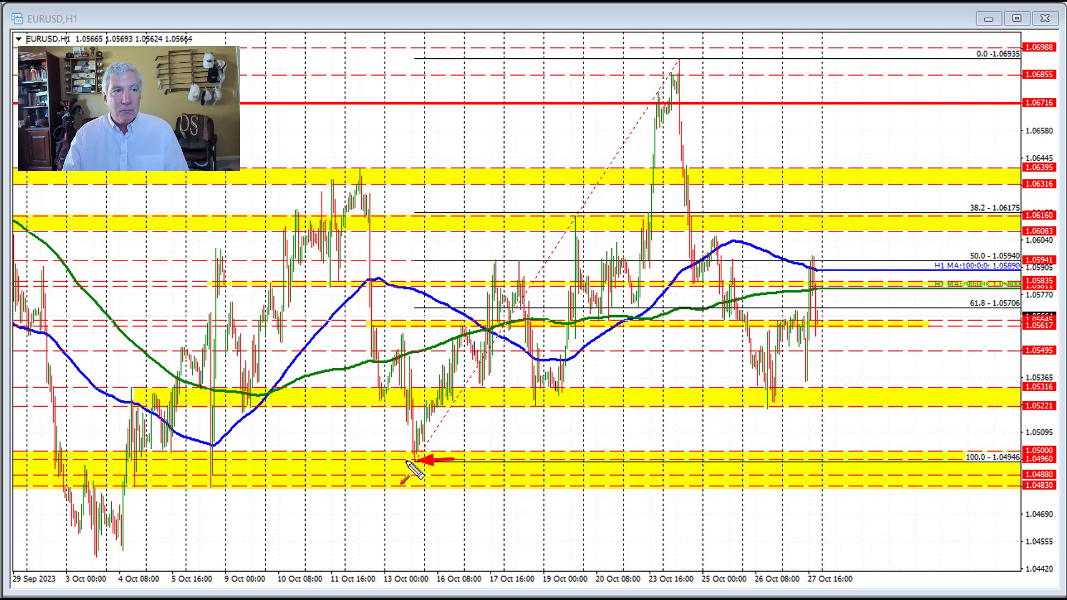
{"action": "left_click_drag", "start_coordinate": [658, 63], "coordinate": [679, 63]}
{"action": "left_click_drag", "start_coordinate": [852, 230], "coordinate": [816, 268]}
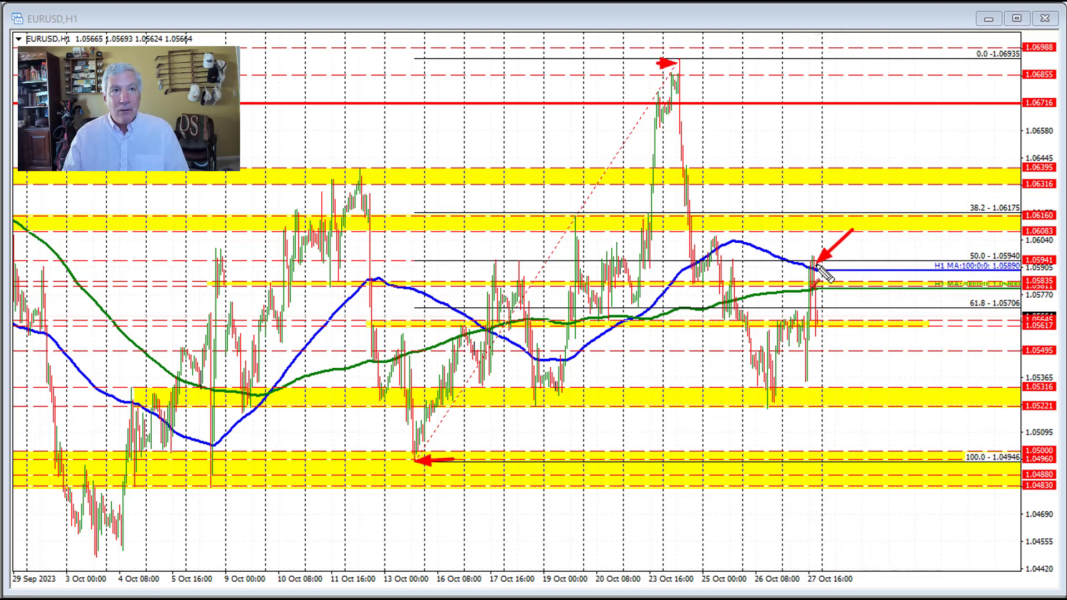
{"action": "left_click_drag", "start_coordinate": [952, 235], "coordinate": [971, 257]}
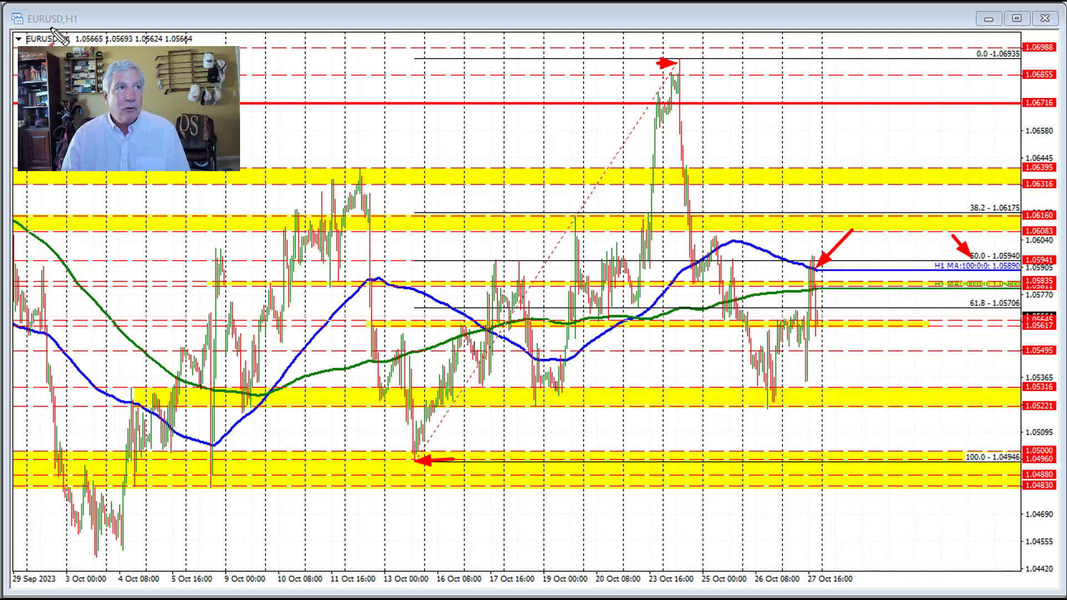
{"action": "left_click_drag", "start_coordinate": [32, 25], "coordinate": [48, 35]}
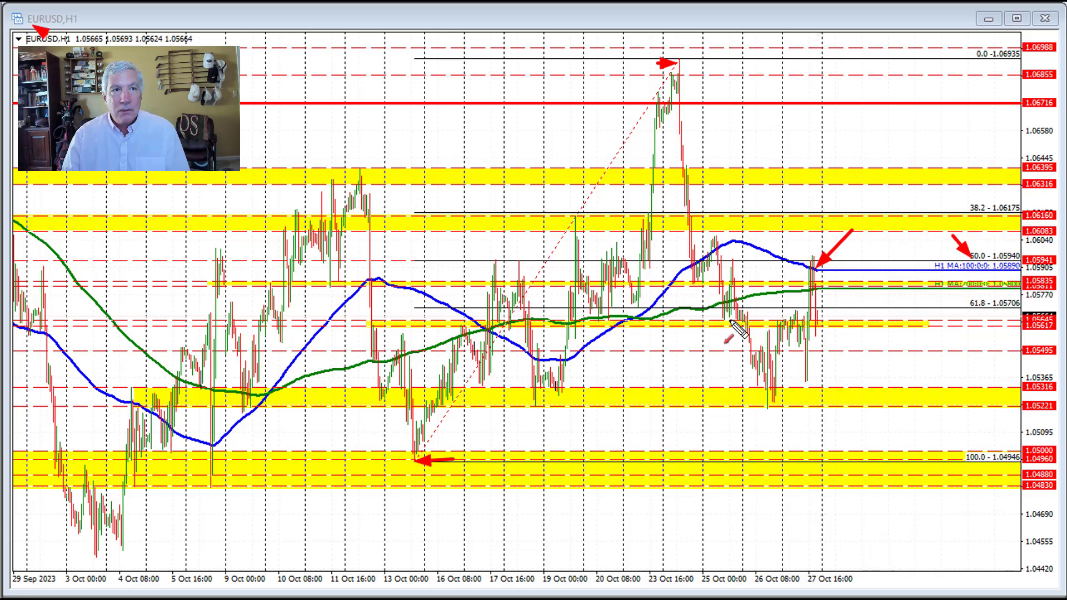
Arrow the 19 Oct and 26 Oct lows and sketch a projected move lower from the latest bar
{"action": "left_click_drag", "start_coordinate": [772, 380], "coordinate": [773, 405]}
{"action": "mouse_move", "coordinate": [554, 437]}
{"action": "left_mouse_down"}
{"action": "mouse_move", "coordinate": [537, 410]}
{"action": "mouse_move", "coordinate": [564, 396]}
{"action": "left_mouse_up"}
{"action": "mouse_move", "coordinate": [755, 436]}
{"action": "left_mouse_down"}
{"action": "mouse_move", "coordinate": [758, 393]}
{"action": "mouse_move", "coordinate": [770, 410]}
{"action": "mouse_move", "coordinate": [807, 384]}
{"action": "left_mouse_up"}
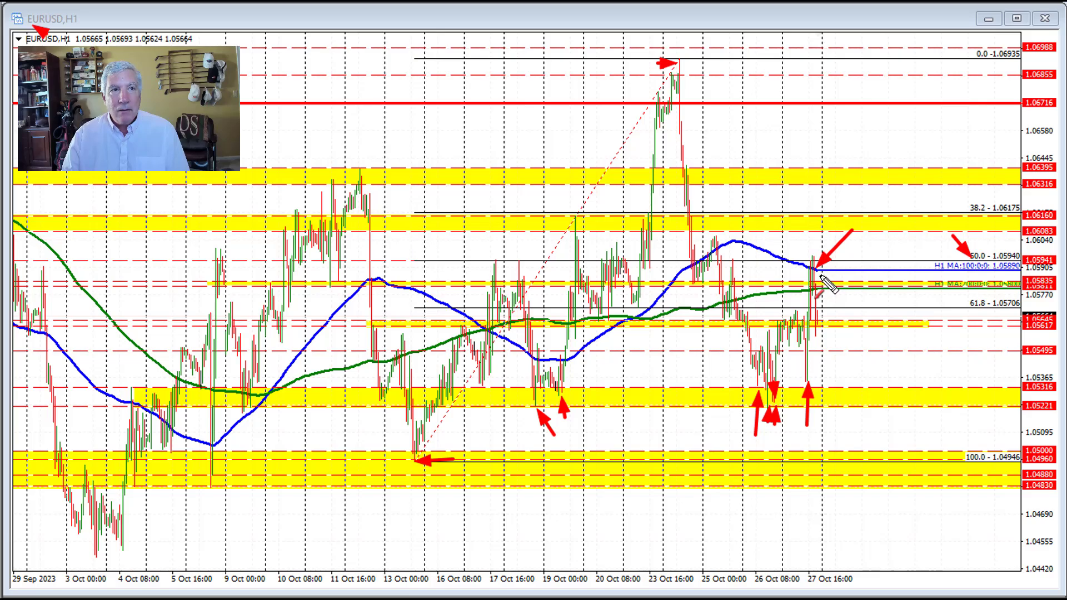
{"action": "mouse_move", "coordinate": [803, 328]}
{"action": "left_mouse_down"}
{"action": "mouse_move", "coordinate": [821, 329]}
{"action": "mouse_move", "coordinate": [867, 449]}
{"action": "left_mouse_up"}
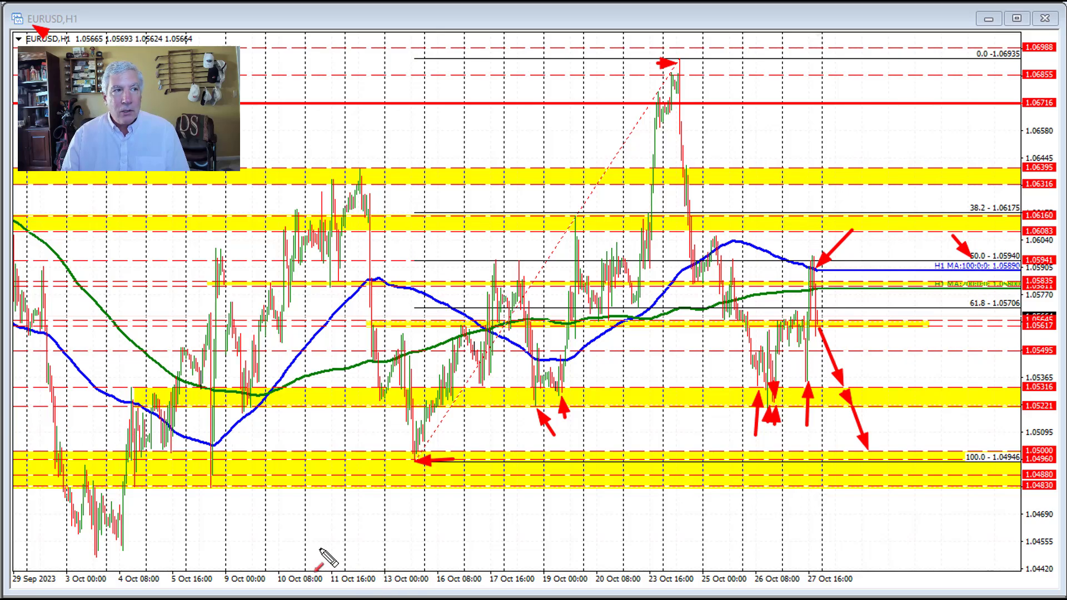
Add up arrows at the early-October lows on 3, 4, 5 and 13 Oct
{"action": "mouse_move", "coordinate": [62, 510]}
{"action": "left_mouse_down"}
{"action": "mouse_move", "coordinate": [62, 472]}
{"action": "mouse_move", "coordinate": [84, 470]}
{"action": "mouse_move", "coordinate": [90, 482]}
{"action": "left_mouse_up"}
{"action": "left_click_drag", "start_coordinate": [139, 518], "coordinate": [145, 461]}
{"action": "left_click_drag", "start_coordinate": [178, 512], "coordinate": [174, 454]}
{"action": "left_click_drag", "start_coordinate": [210, 517], "coordinate": [208, 489]}
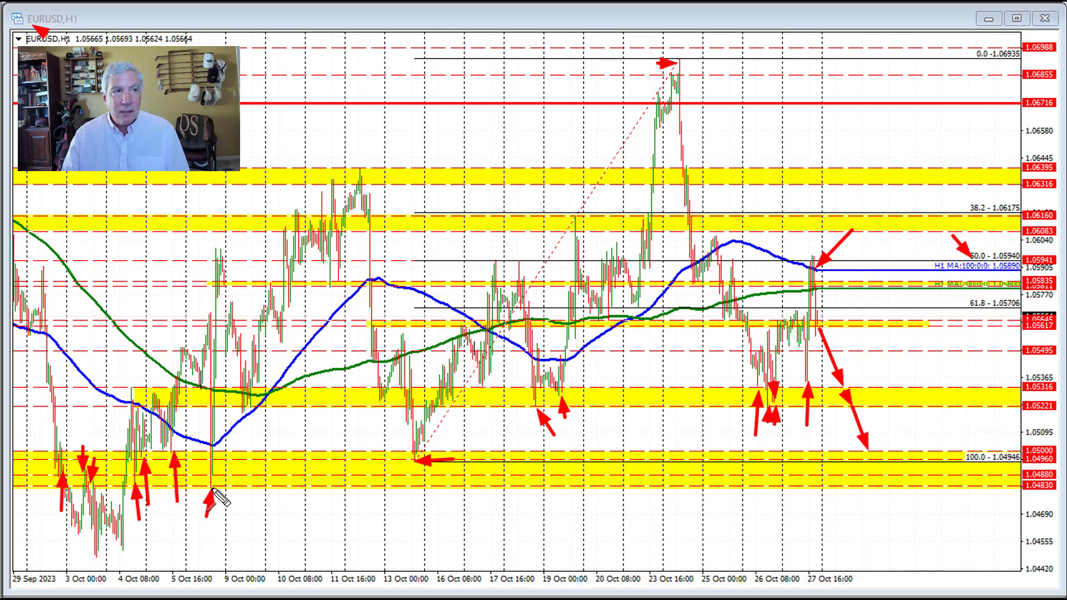
{"action": "left_click_drag", "start_coordinate": [381, 510], "coordinate": [412, 459]}
{"action": "left_click_drag", "start_coordinate": [168, 550], "coordinate": [95, 555]}
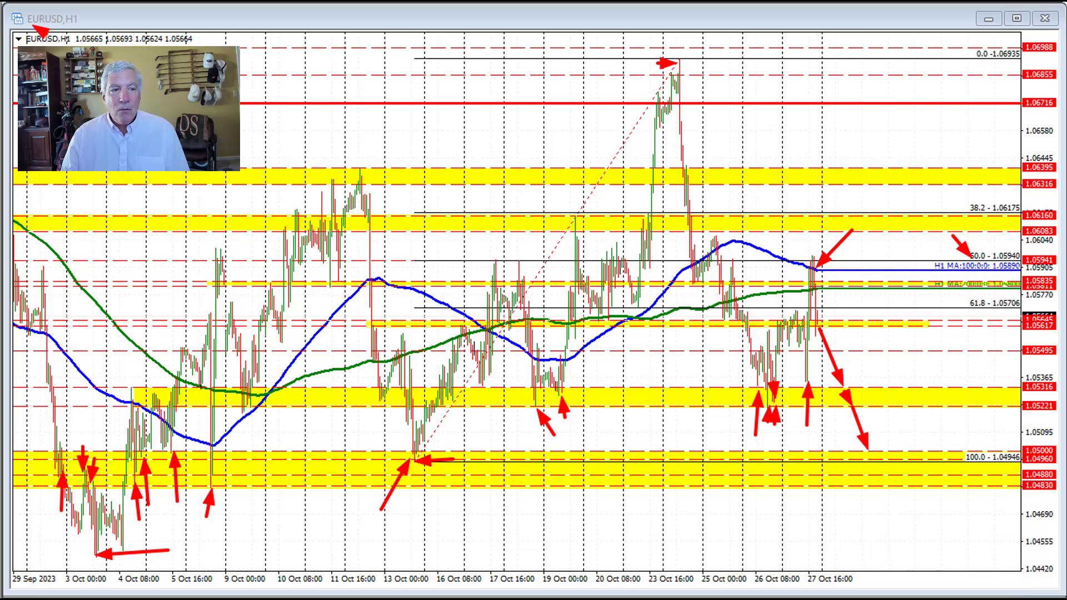
Erase every red pen arrow from the EURUSD H1 chart with Escape
{"action": "key", "text": "Escape"}
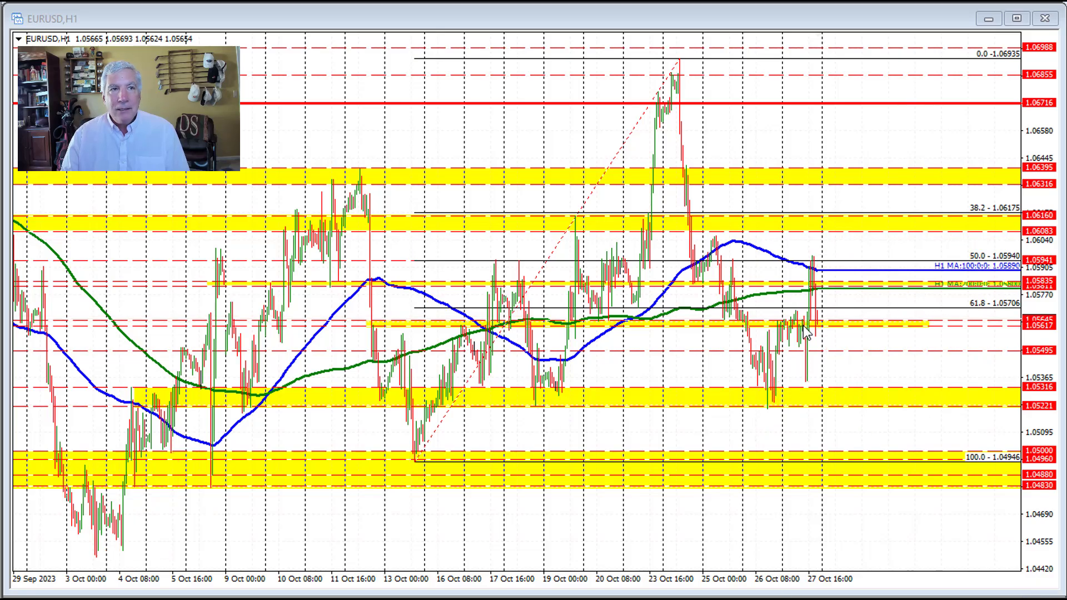